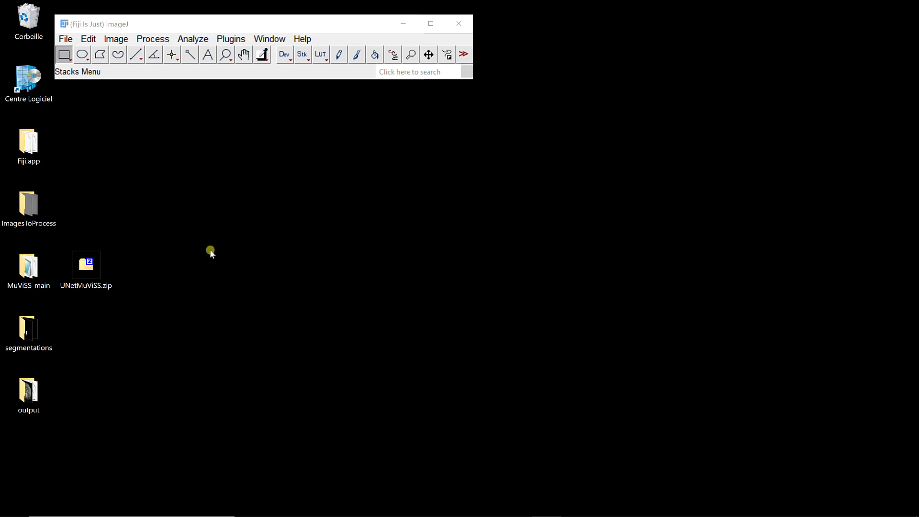
Open the ImagesToProcess folder and view CT scan 1.tif in Fiji, then close it.
double_click(29, 208)
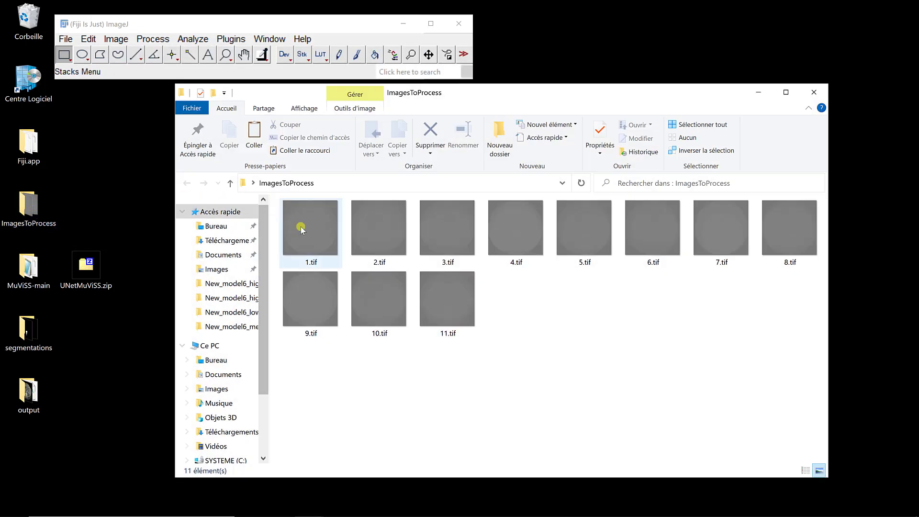
left_click_drag(303, 229, 140, 73)
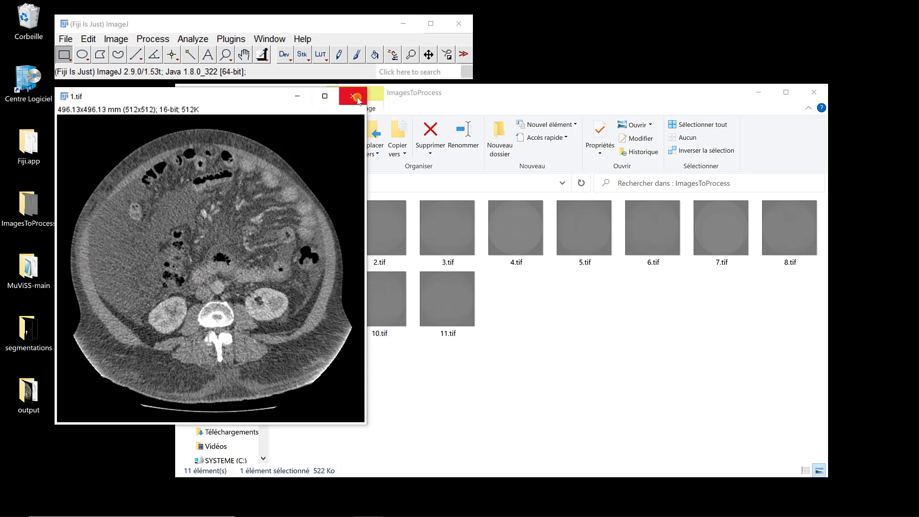
left_click(356, 97)
Open mask 1.tif from the segmentations folder in Fiji and scroll through its four slices.
double_click(59, 344)
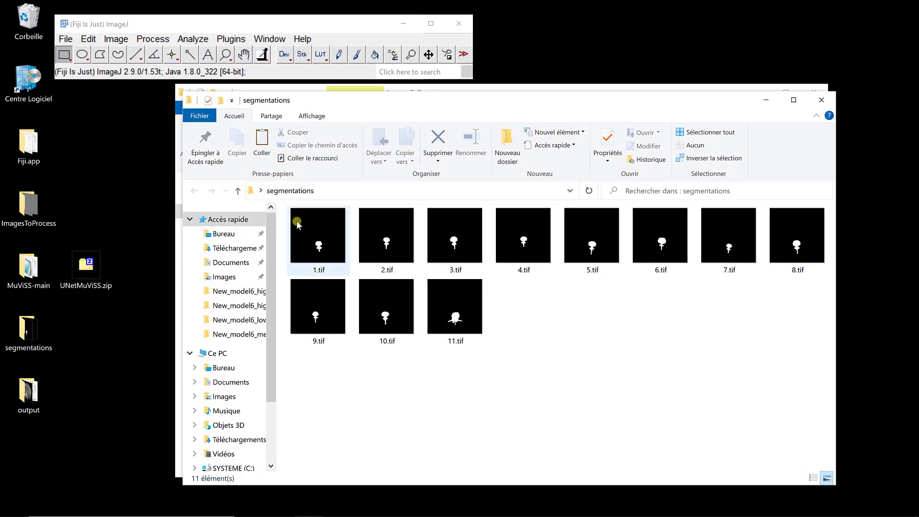
left_click_drag(302, 213, 155, 73)
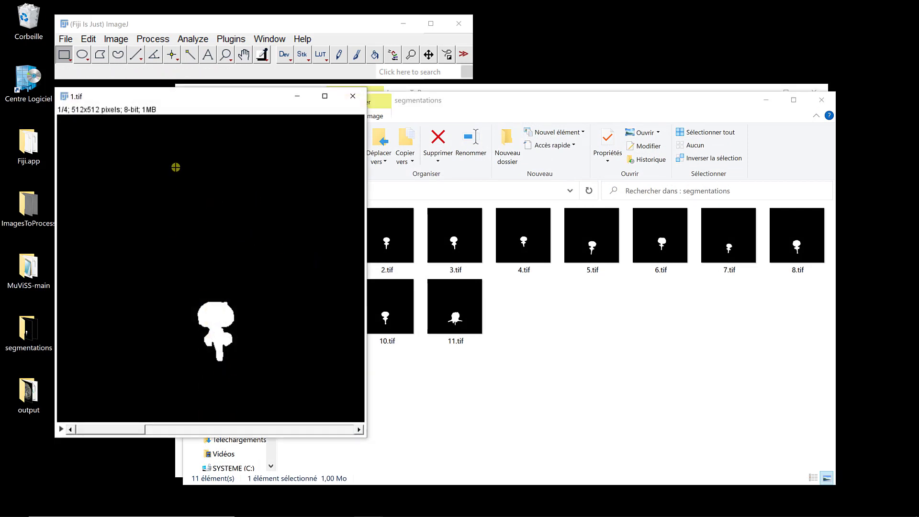
scroll(236, 315, "down", 1)
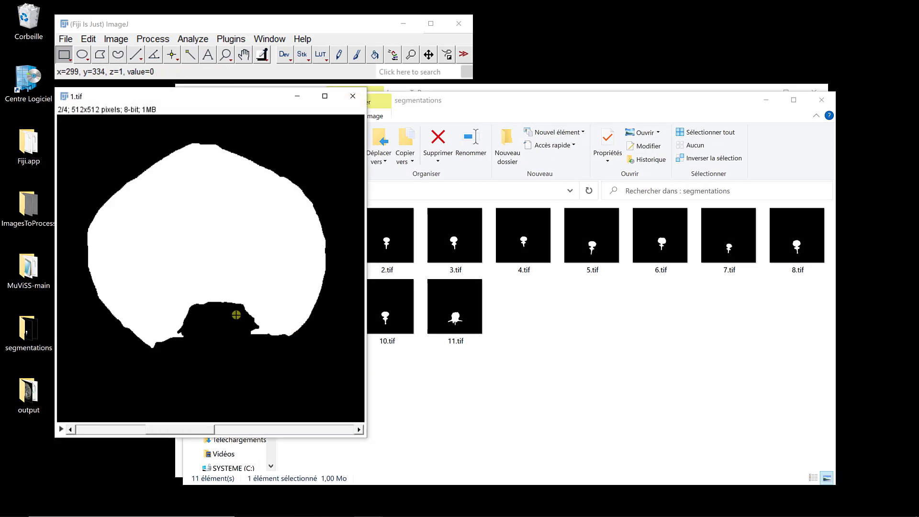
scroll(204, 261, "down", 2)
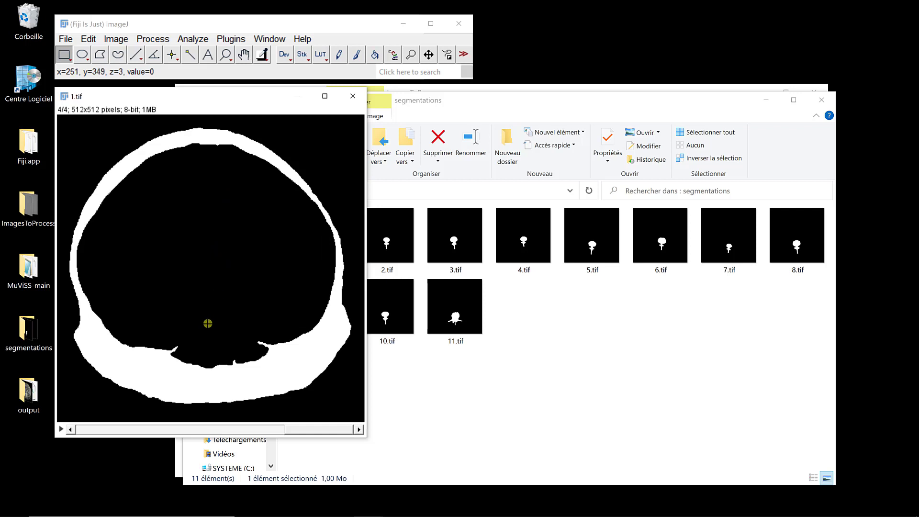
Close the mask stack and launch the Annotater plugin from the Plugins menu.
left_click(355, 96)
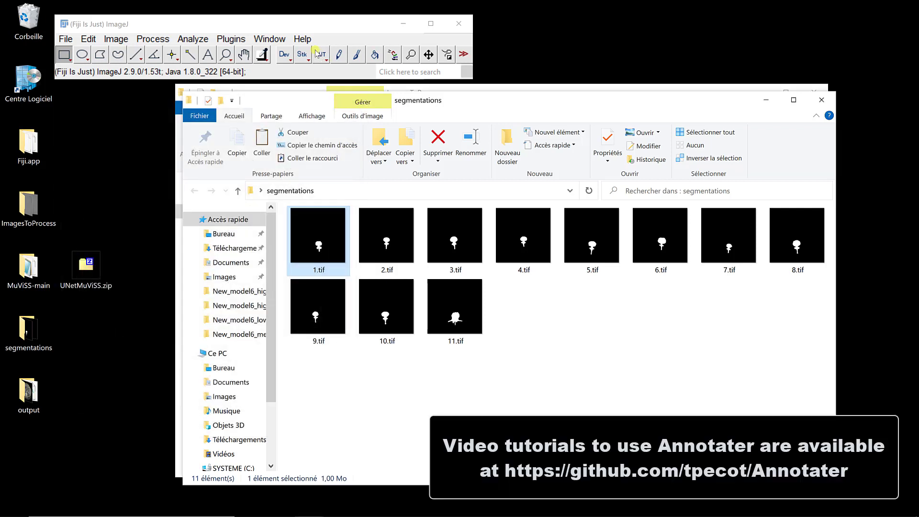
left_click(237, 39)
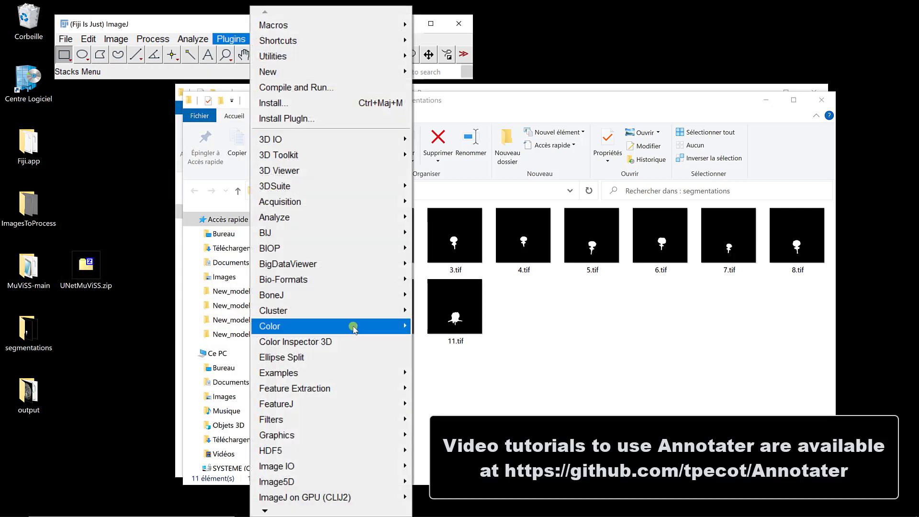
mouse_move(264, 510)
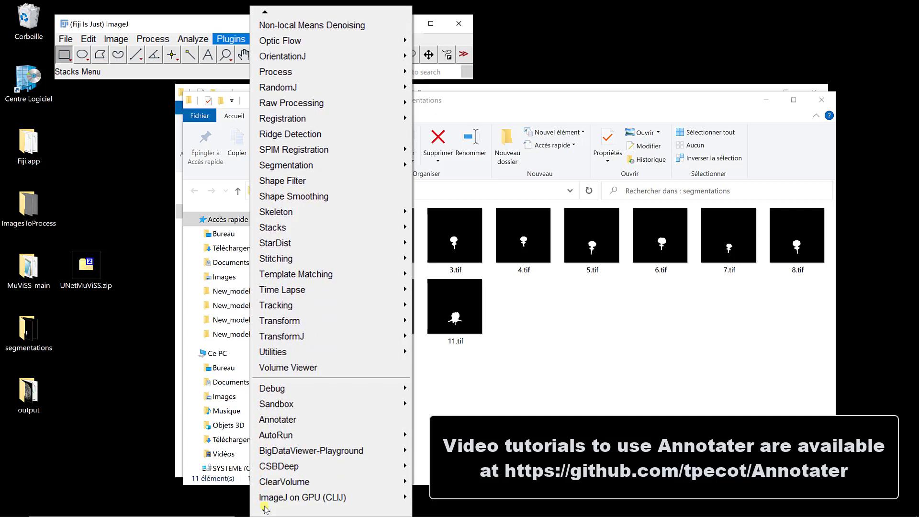
left_click(278, 421)
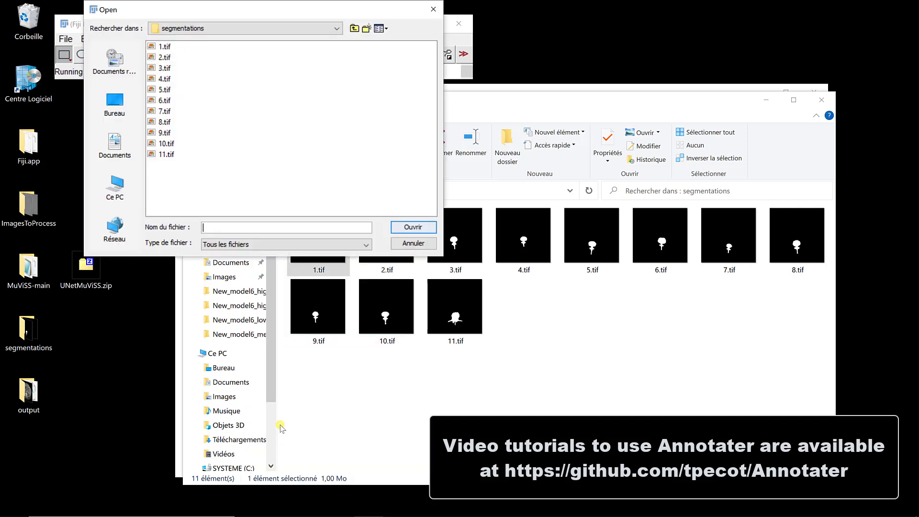
Load Bureau > ImagesToProcess > 1.tif into Annotater and move its window aside.
left_click(335, 29)
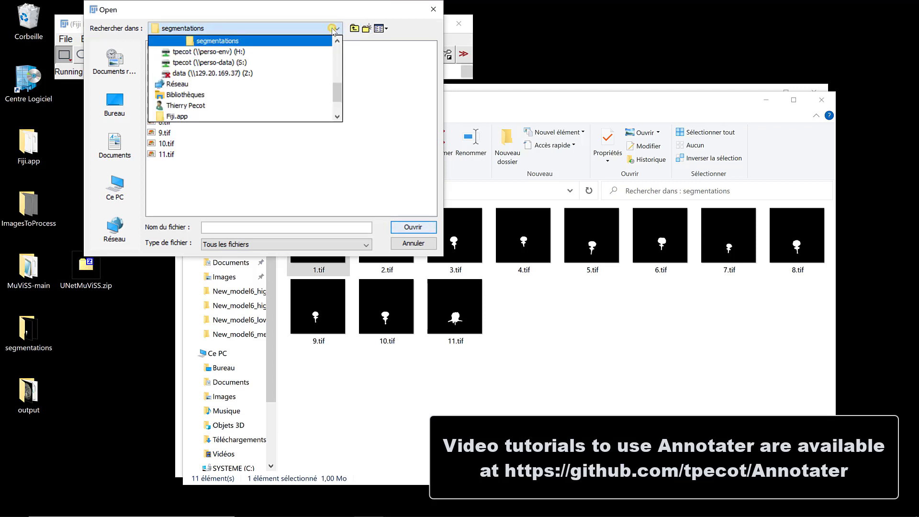
scroll(275, 64, "up", 2)
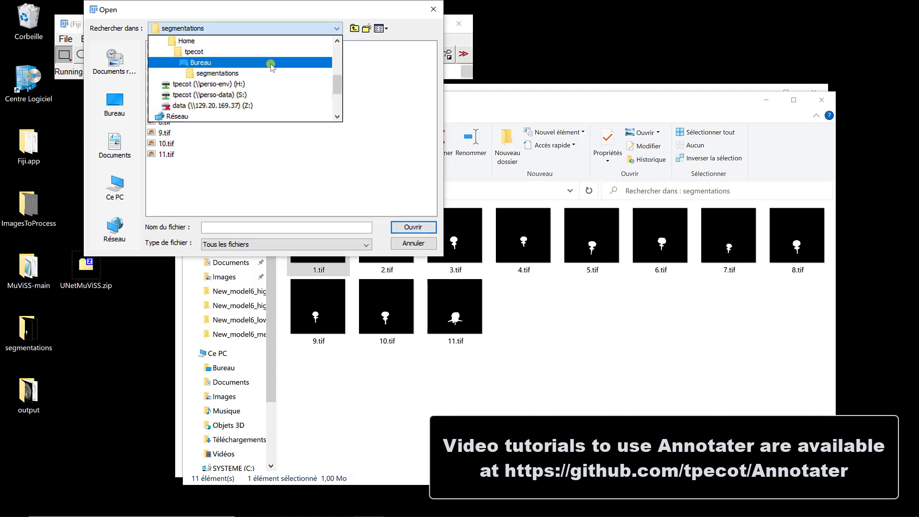
left_click(203, 62)
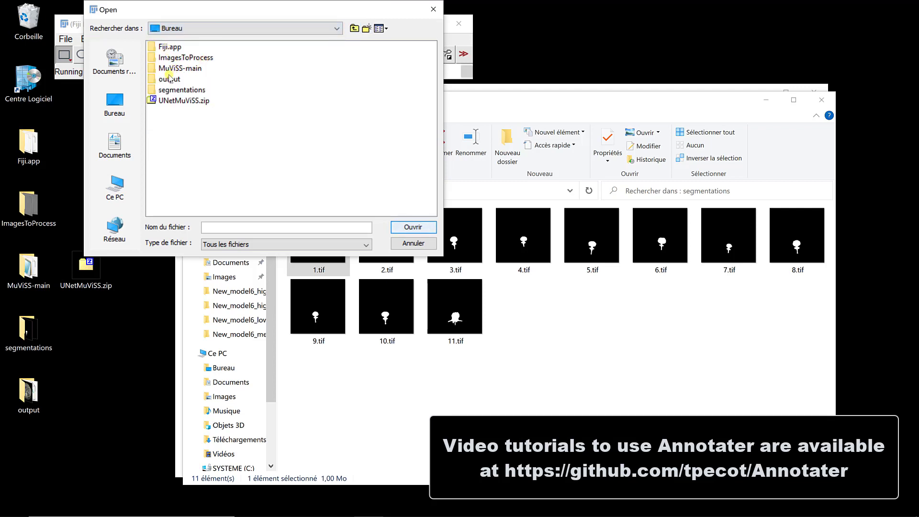
double_click(170, 58)
double_click(163, 46)
mouse_move(214, 101)
left_mouse_down()
mouse_move(255, 100)
mouse_move(302, 49)
left_mouse_up()
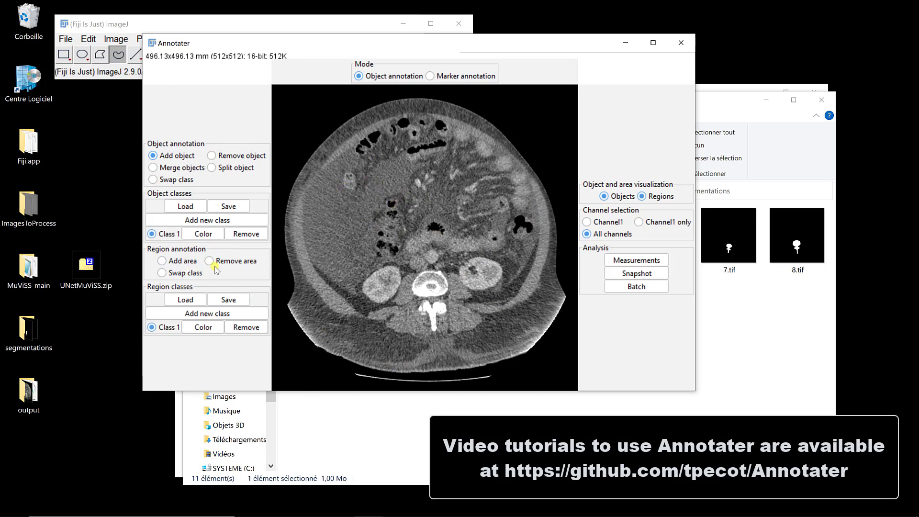
Load Bureau > segmentations > 1.tif as region classes, review the coloured overlay, then close Annotater.
left_click(186, 299)
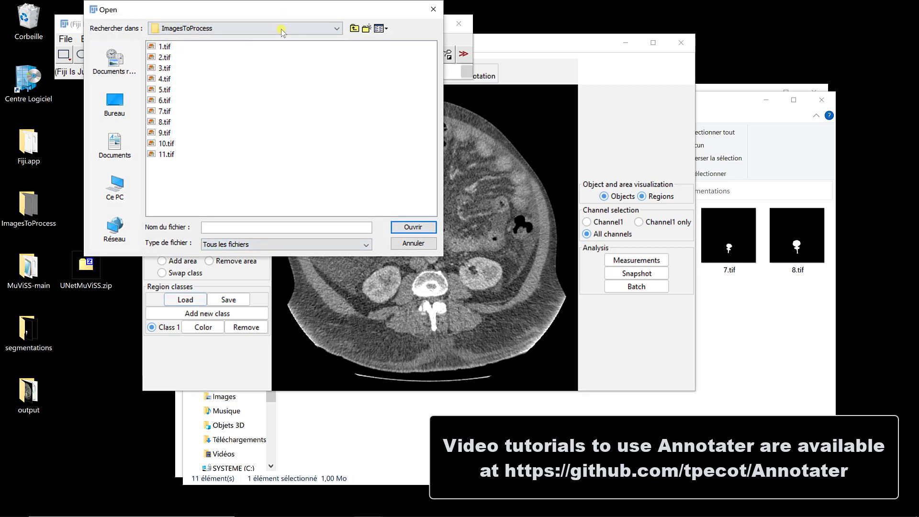
left_click(354, 29)
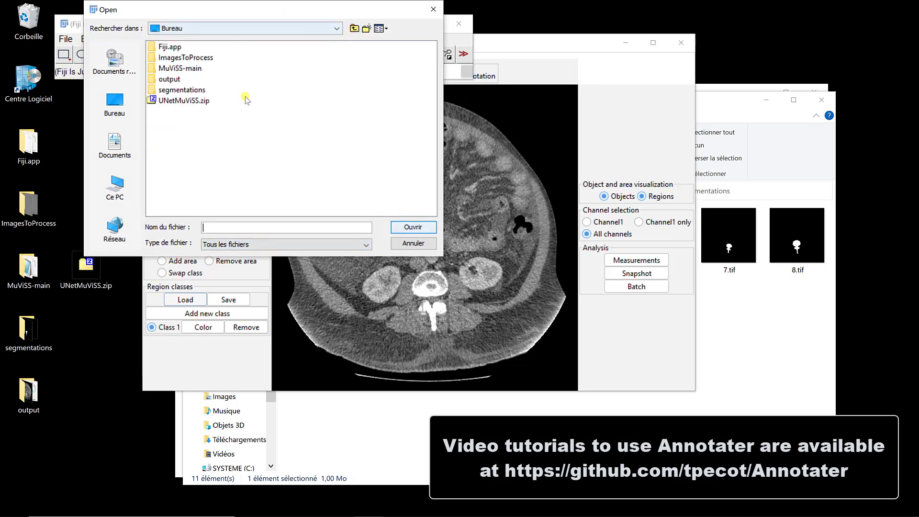
double_click(179, 90)
double_click(167, 47)
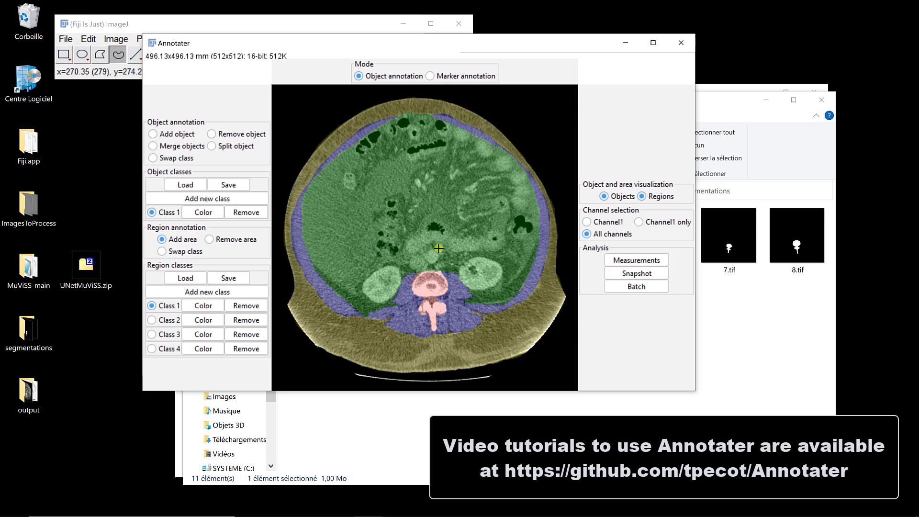
left_click(681, 42)
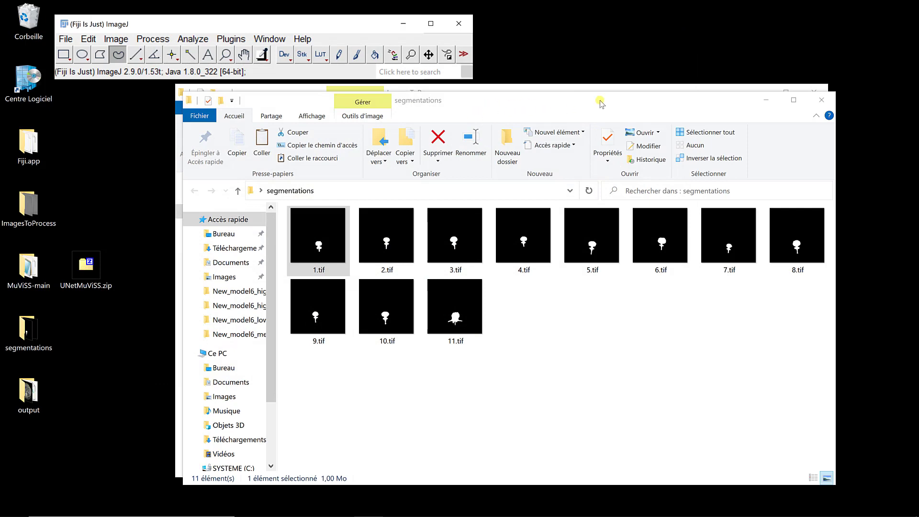
Close the segmentations and ImagesToProcess windows, then open MuViSS-main > Macros.
left_click(822, 100)
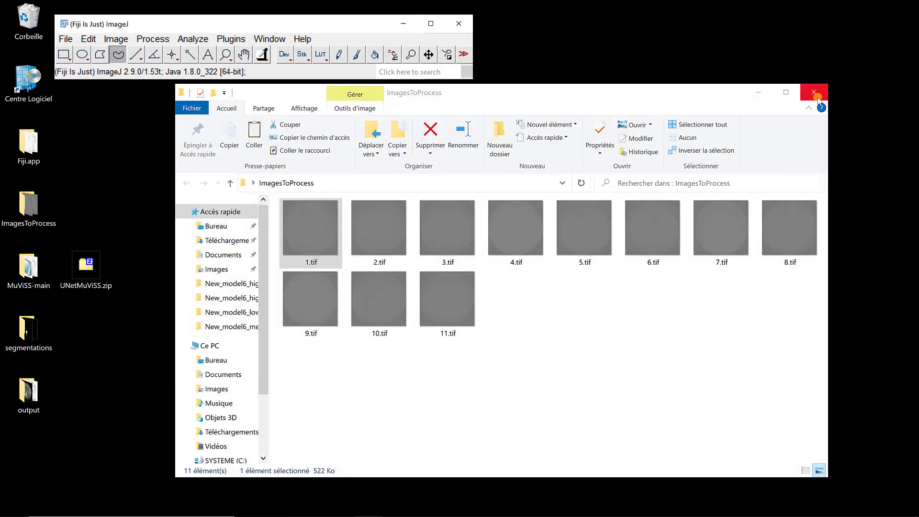
left_click(816, 98)
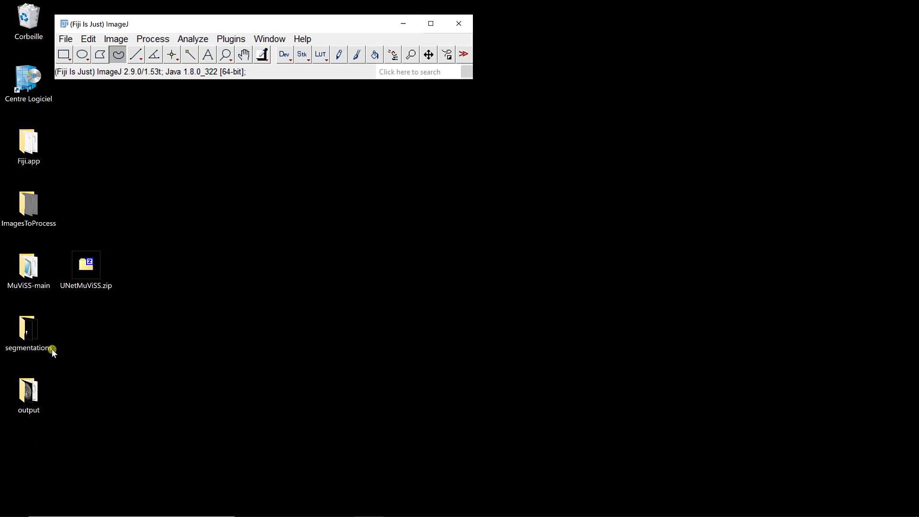
double_click(30, 268)
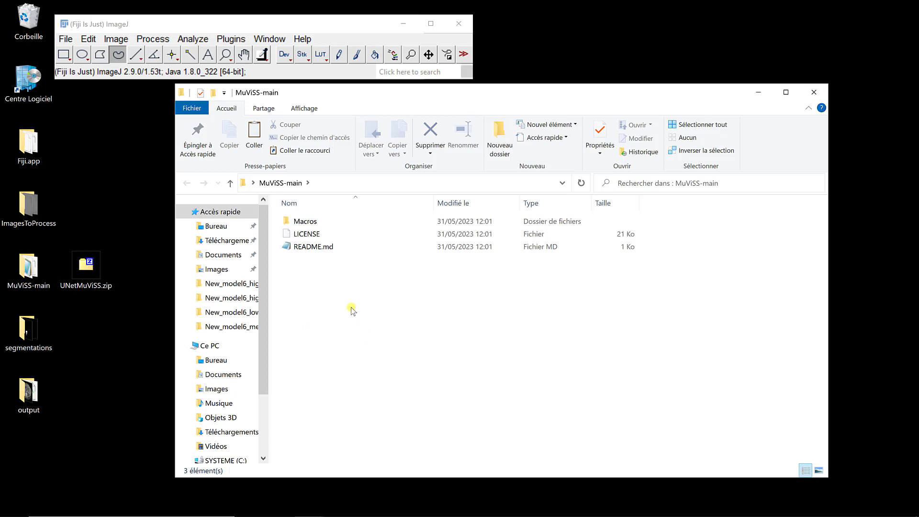
double_click(306, 221)
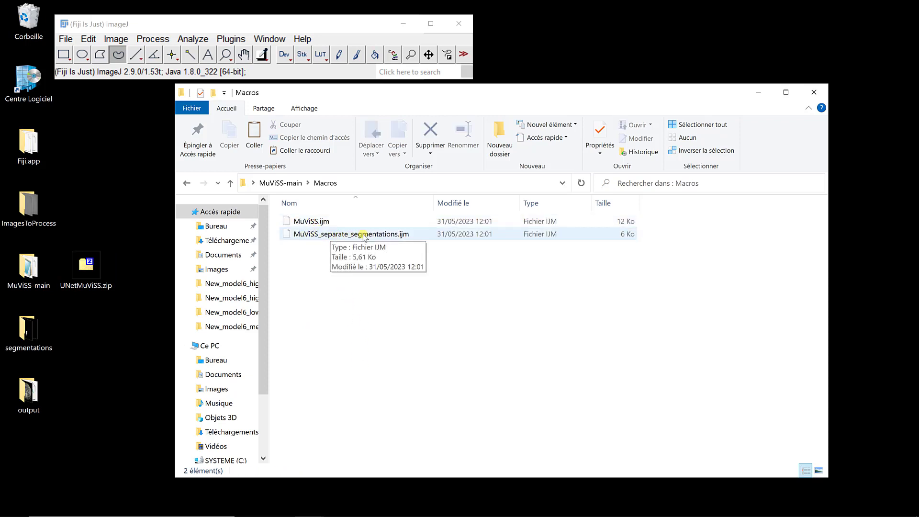
Open MuViSS_separate_segmentations.ijm in the Fiji Script Editor and run it.
left_click_drag(360, 235, 190, 63)
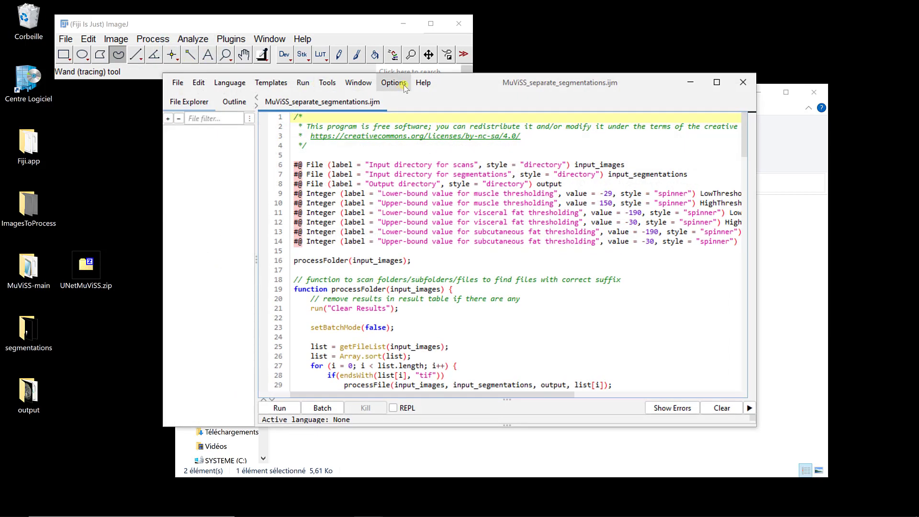
left_click_drag(467, 89, 538, 122)
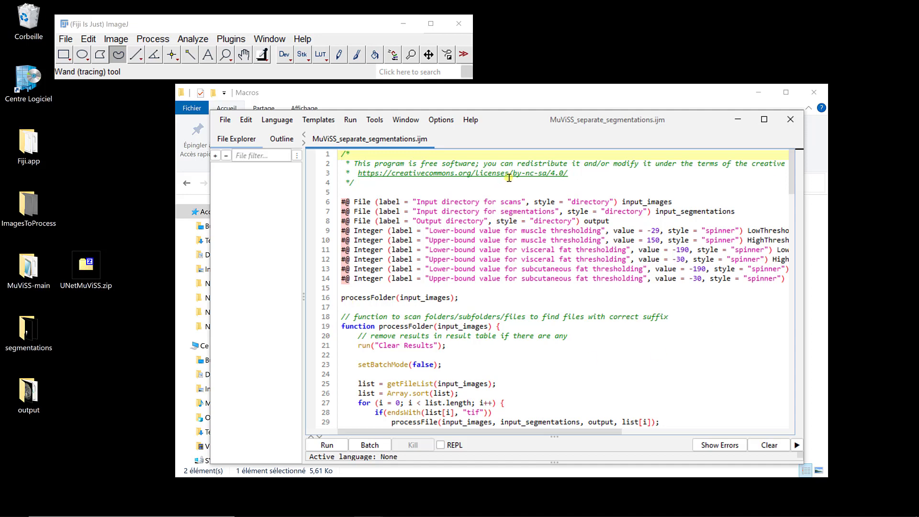
left_click(816, 92)
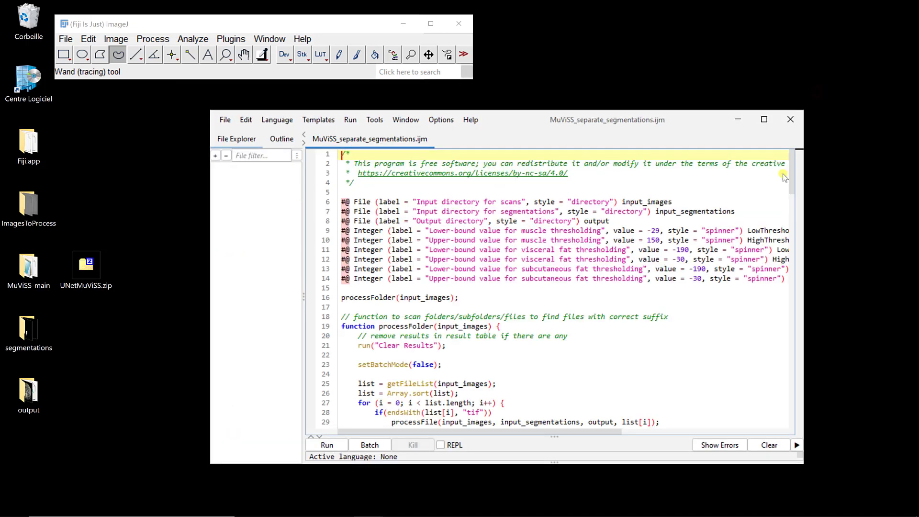
left_click(331, 444)
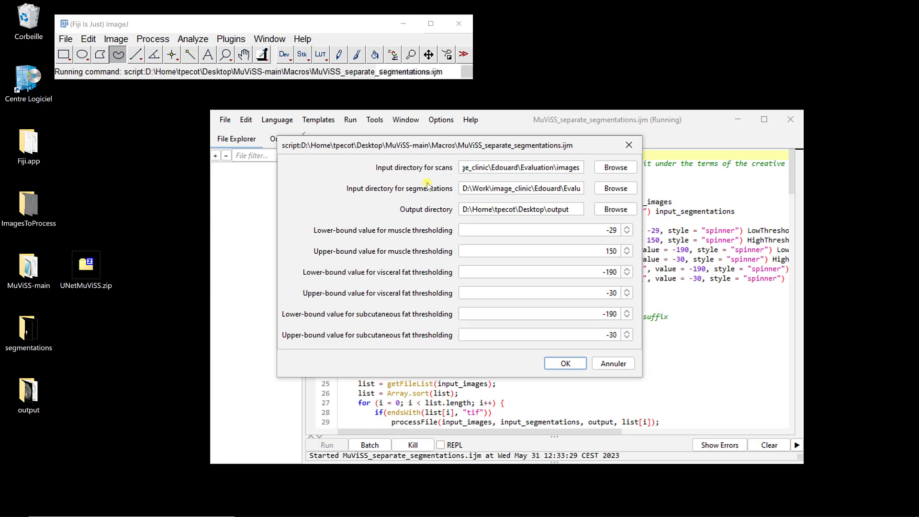
Set the segmentations directory to Bureau > segmentations and run the macro with thresholds -29/150, -190/-30, -190/-30.
left_click(616, 189)
left_click(320, 230)
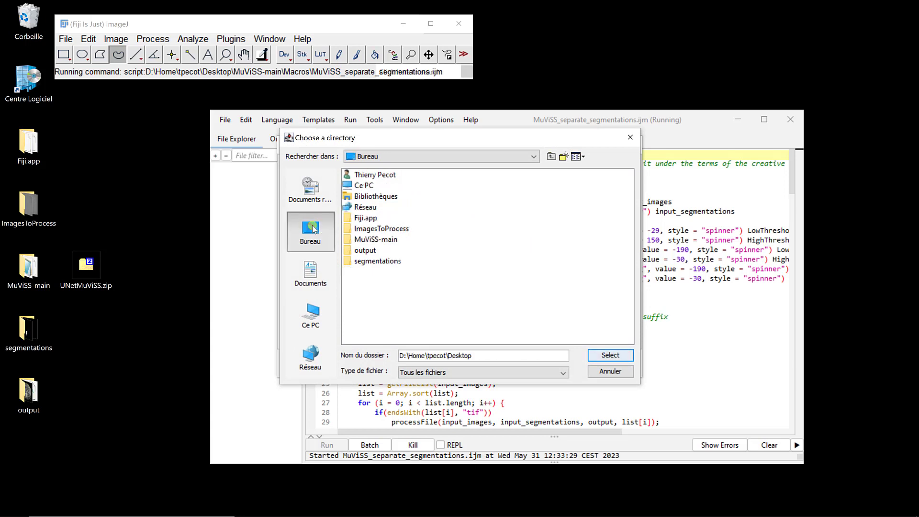
double_click(364, 263)
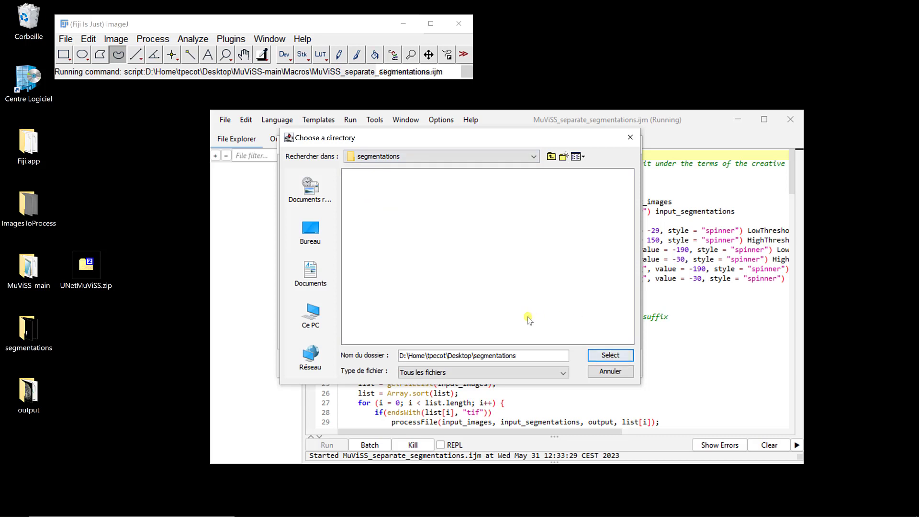
left_click(594, 355)
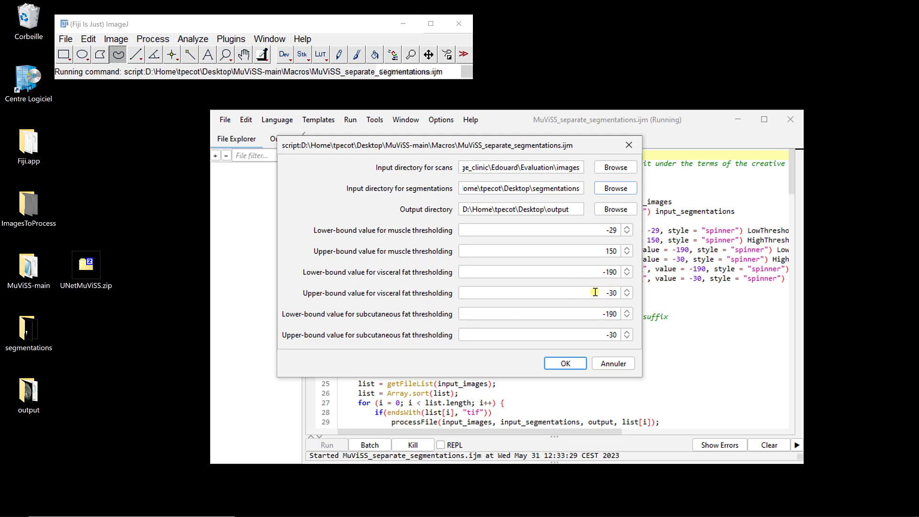
left_click(563, 364)
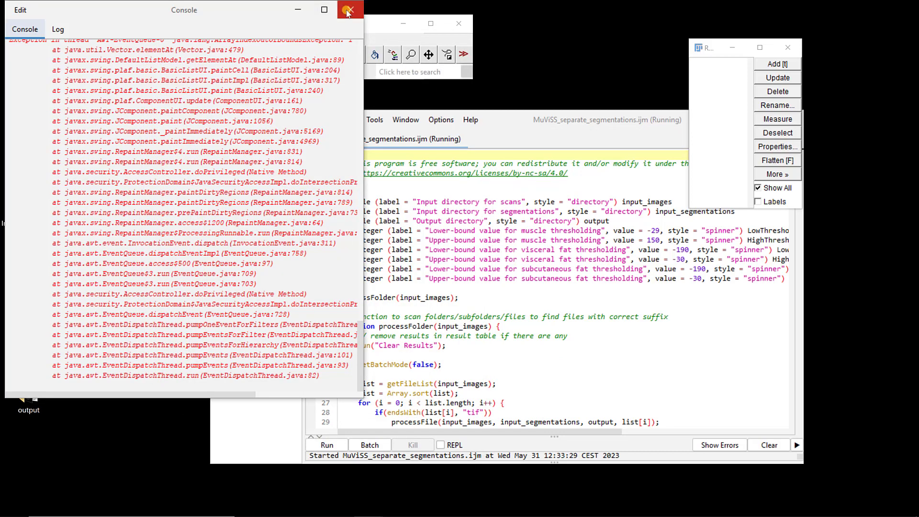
Close the error Console and open the desktop output folder with the overlay PNGs and results.csv.
left_click(299, 10)
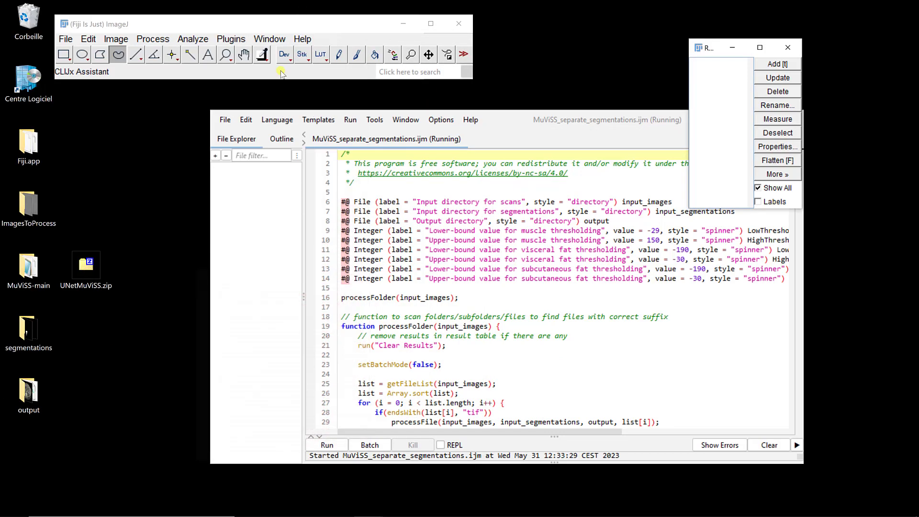
double_click(27, 404)
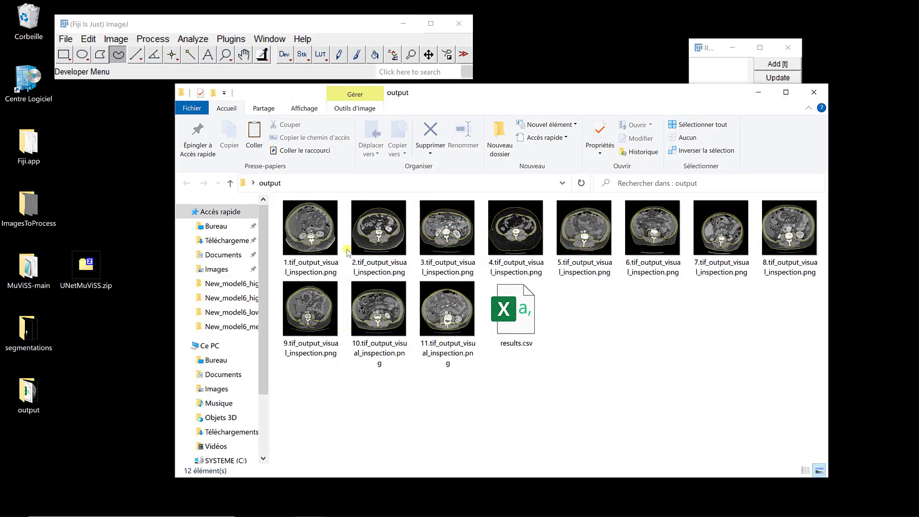
View 1.tif_output_visual_inspection.png in Photos, step through five more overlays, then close the viewer.
double_click(312, 221)
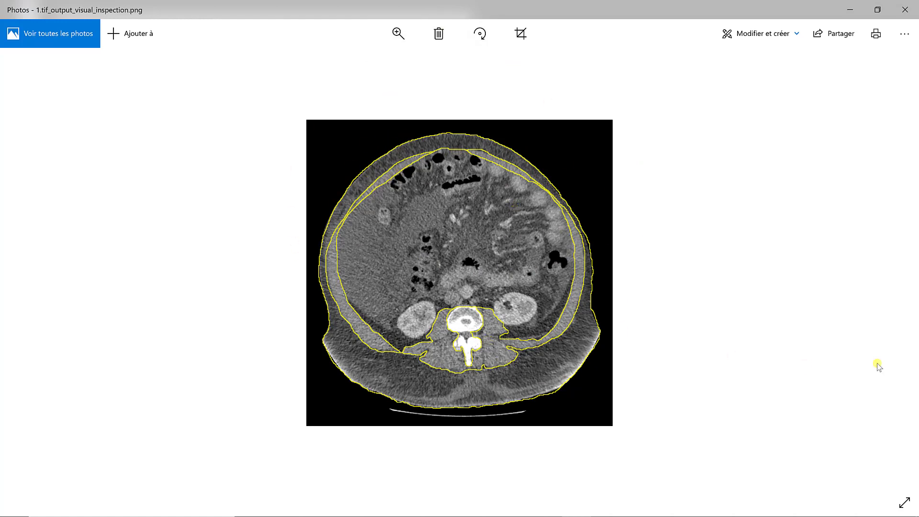
mouse_move(849, 279)
left_click(890, 274)
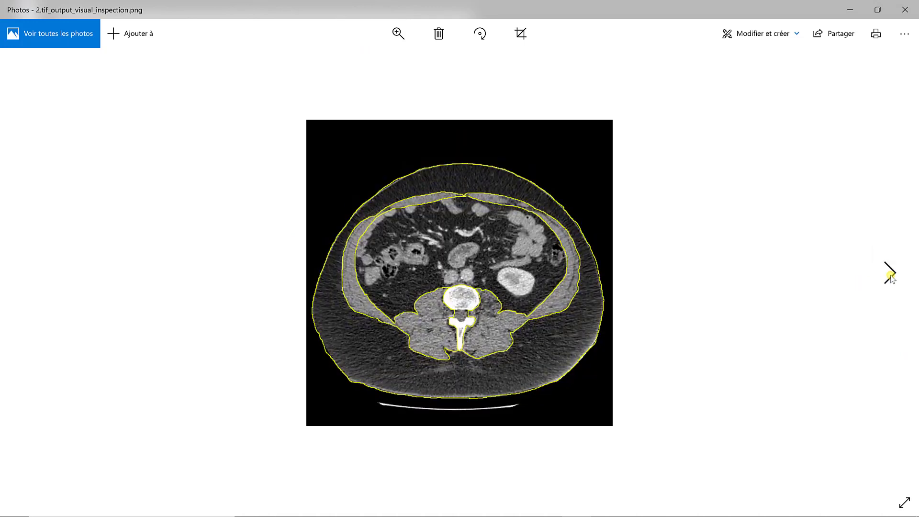
left_click(890, 274)
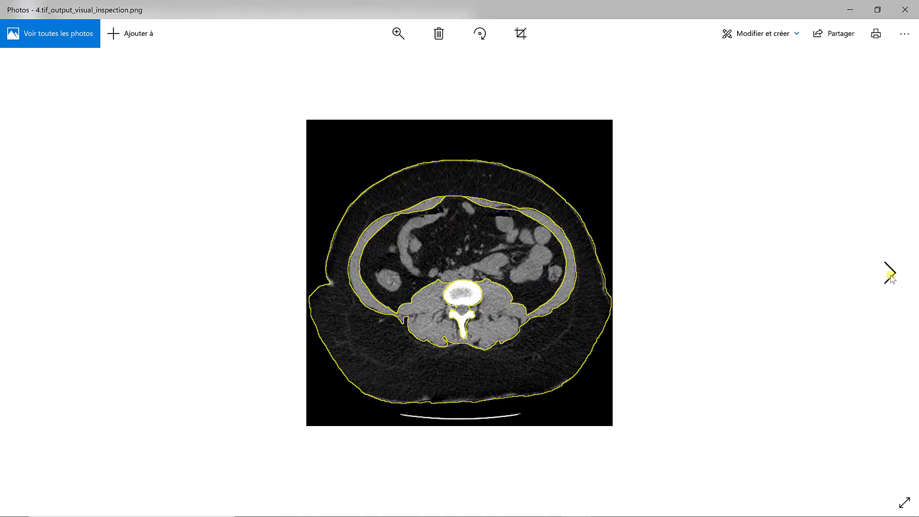
left_click(890, 274)
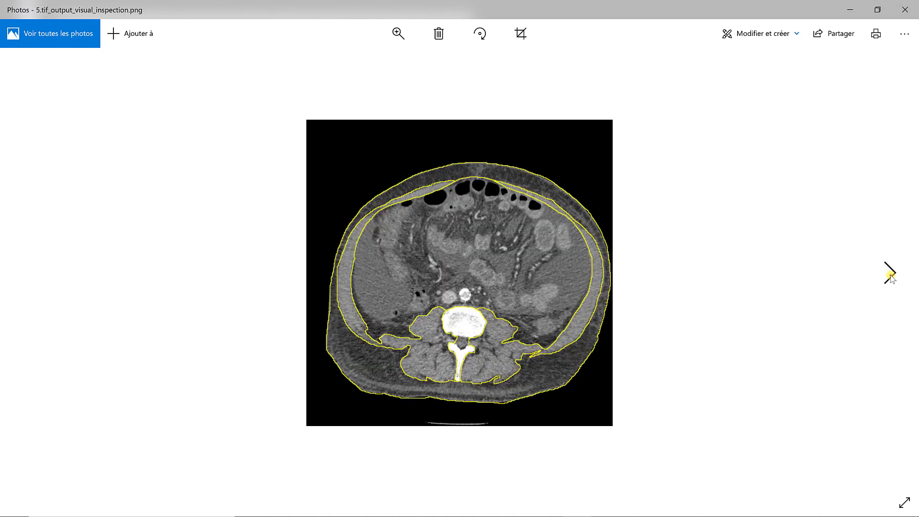
left_click(890, 273)
left_click(889, 274)
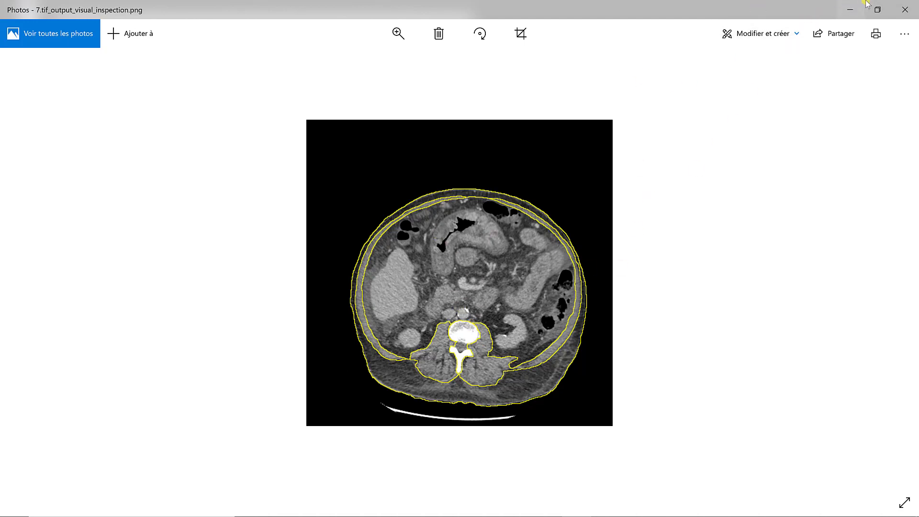
left_click(905, 8)
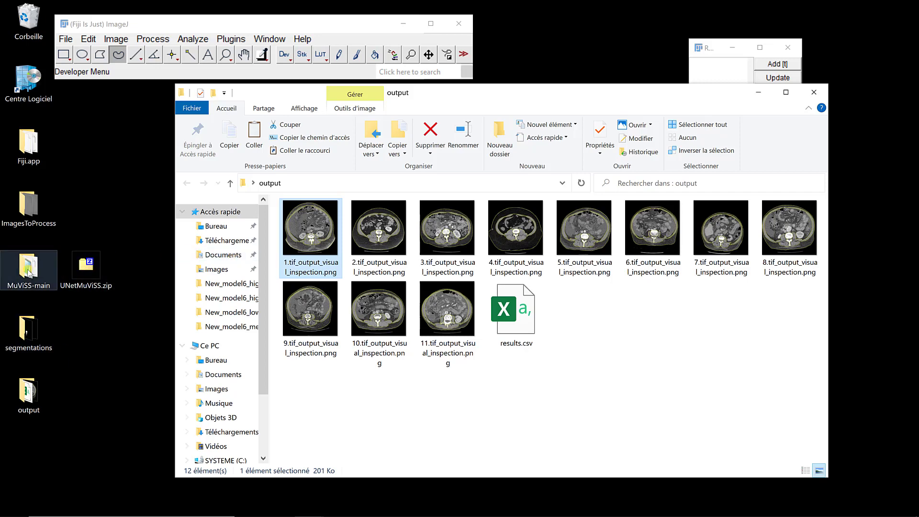
double_click(29, 220)
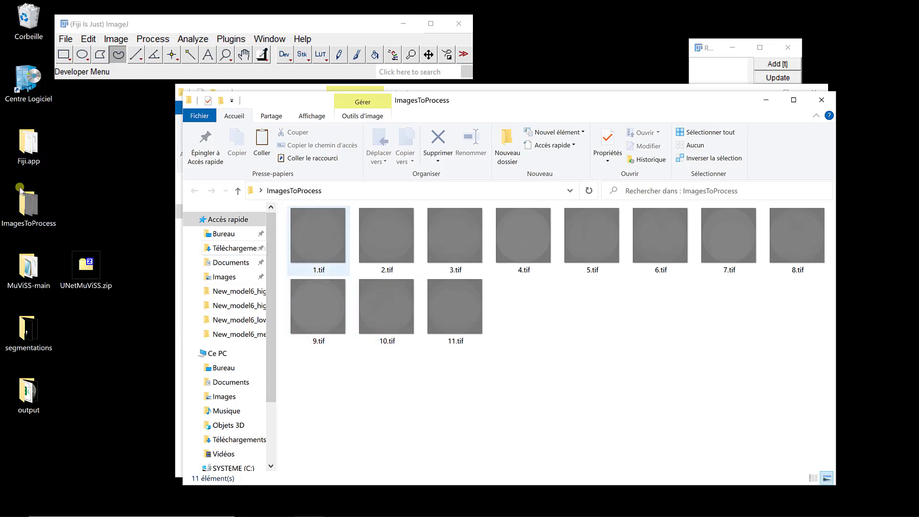
double_click(41, 343)
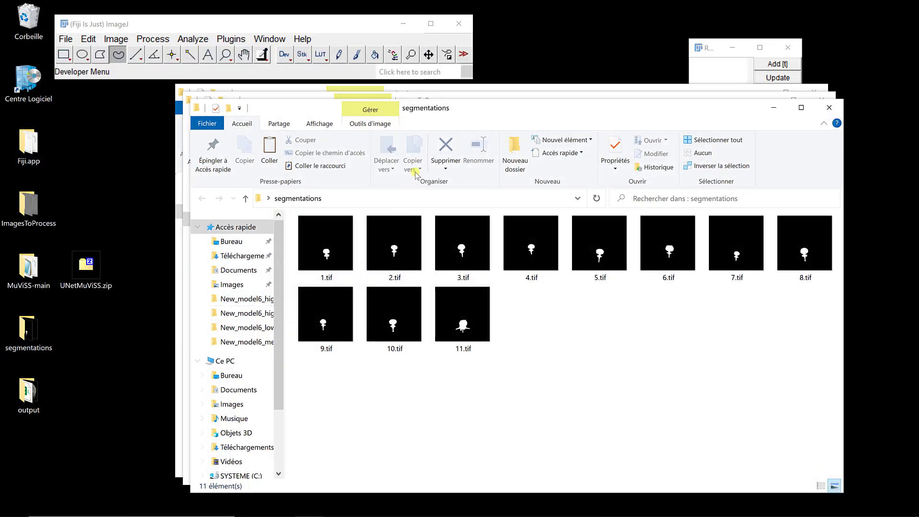
left_click_drag(436, 130, 469, 347)
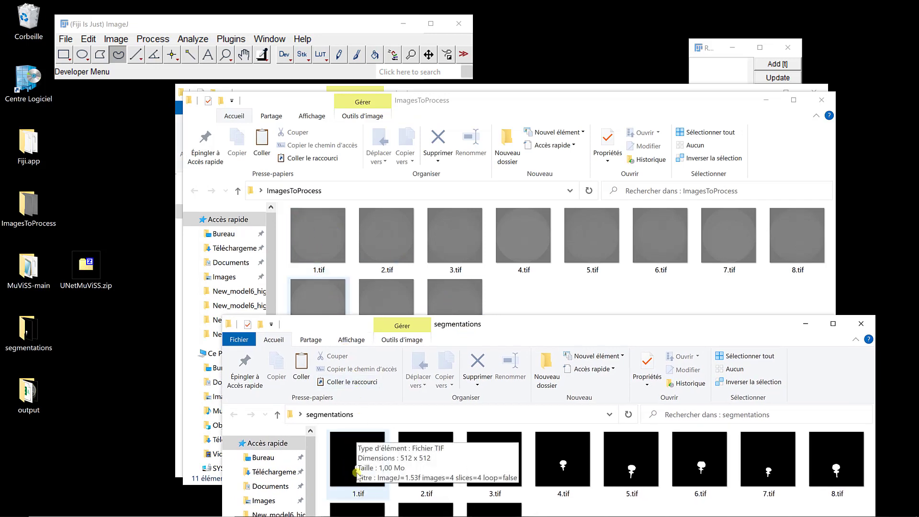
left_click(860, 324)
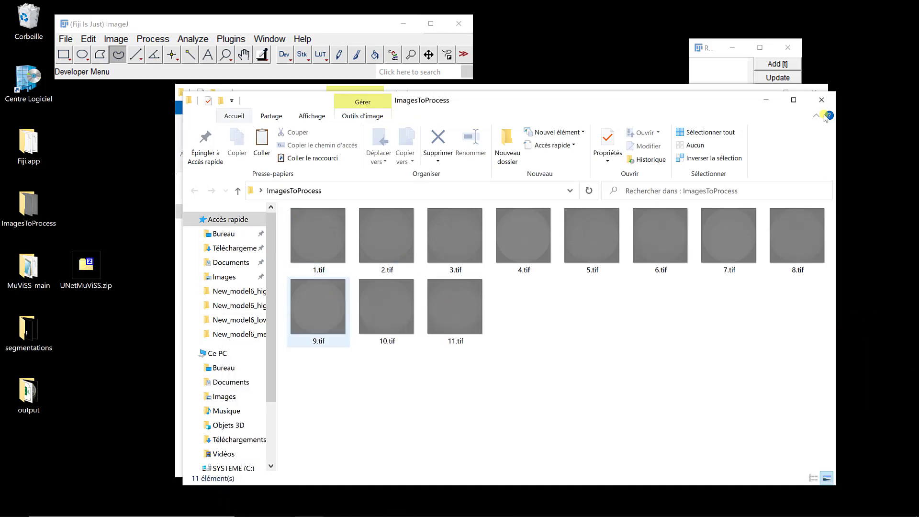
left_click(821, 99)
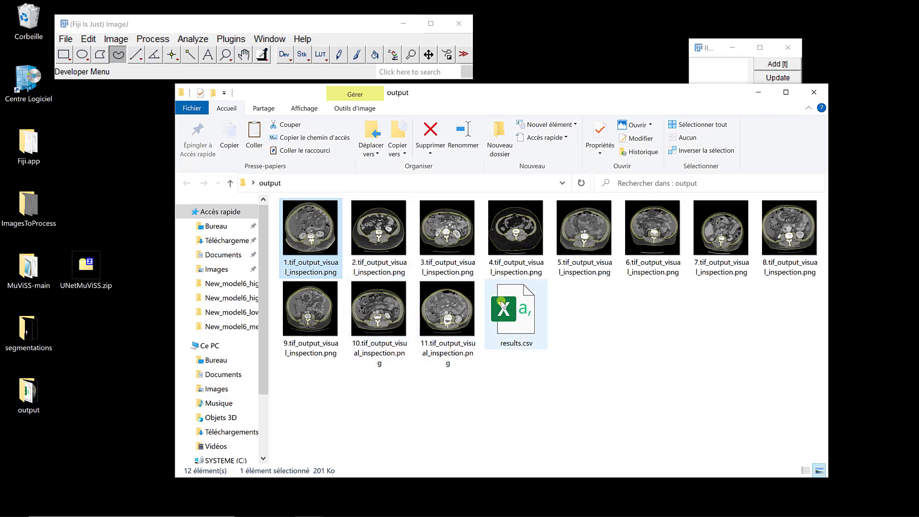
Open results.csv with LibreOffice Calc, accepting the comma-separated text import.
right_click(502, 303)
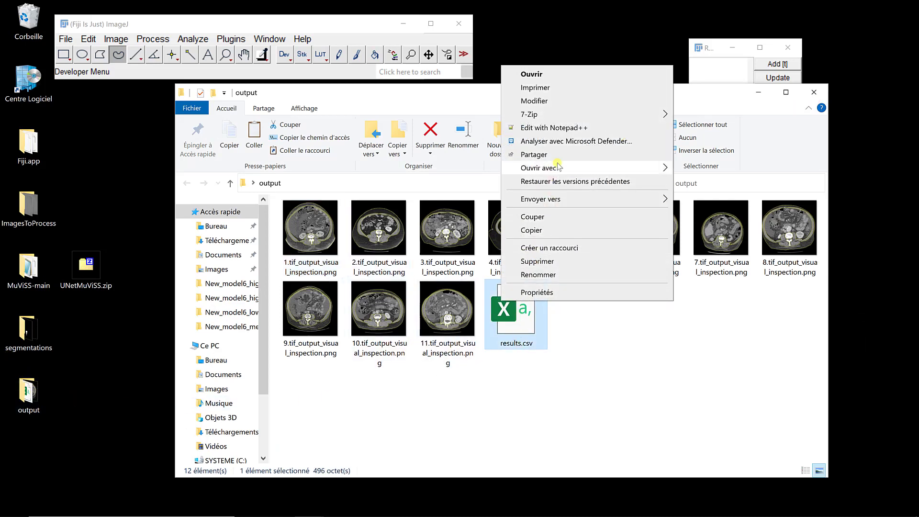
mouse_move(616, 168)
left_click(709, 195)
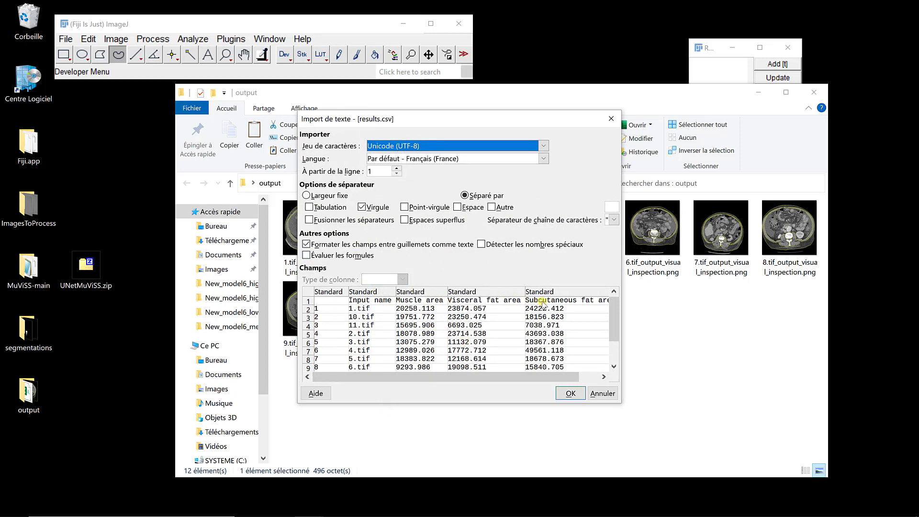
left_click(571, 393)
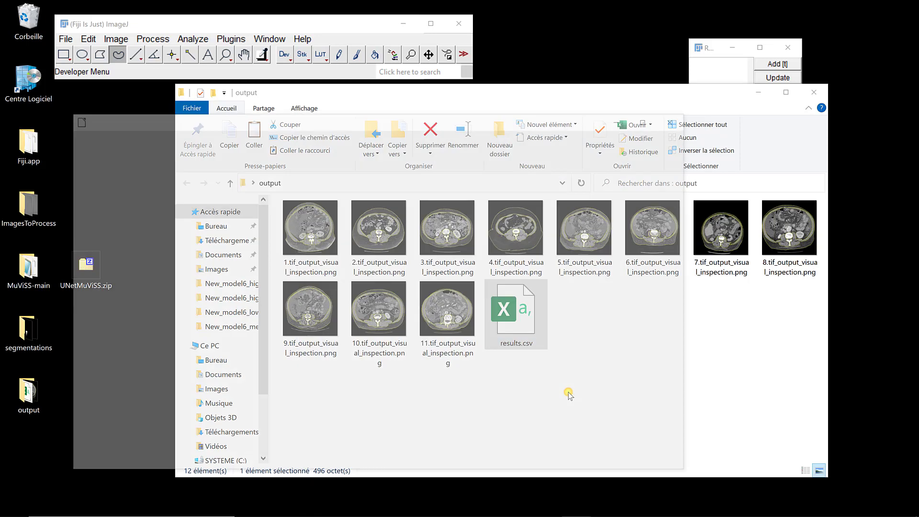